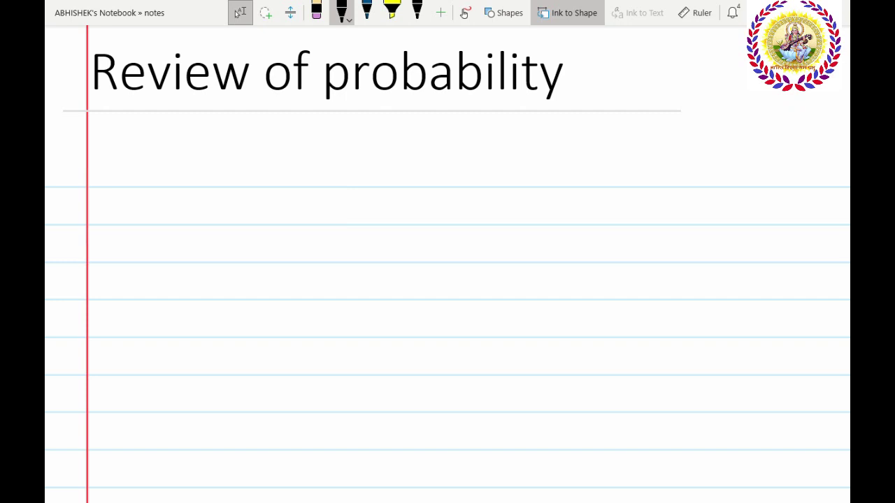
Step: Handwrite "P(A) =" on the first ruled line below the title
{"action": "mouse_move", "coordinate": [160, 205]}
{"action": "left_mouse_down"}
{"action": "mouse_move", "coordinate": [161, 225]}
{"action": "mouse_move", "coordinate": [161, 215]}
{"action": "mouse_move", "coordinate": [183, 224]}
{"action": "left_mouse_up"}
{"action": "mouse_move", "coordinate": [199, 204]}
{"action": "left_mouse_down"}
{"action": "mouse_move", "coordinate": [194, 221]}
{"action": "mouse_move", "coordinate": [207, 214]}
{"action": "left_mouse_up"}
{"action": "left_click_drag", "start_coordinate": [212, 203], "coordinate": [213, 225]}
{"action": "left_click_drag", "start_coordinate": [232, 208], "coordinate": [246, 208]}
{"action": "left_click_drag", "start_coordinate": [231, 215], "coordinate": [248, 215]}
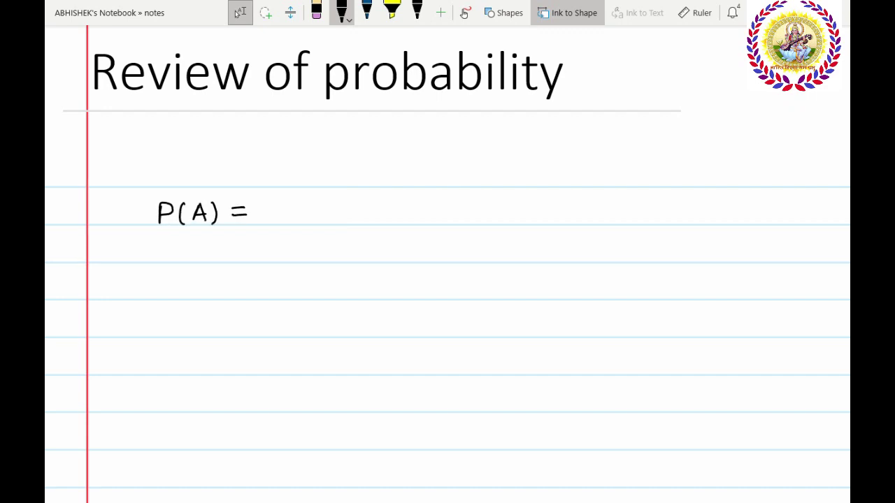
Step: Continue the line with the handwritten words "Probability of"
{"action": "mouse_move", "coordinate": [280, 204]}
{"action": "left_mouse_down"}
{"action": "mouse_move", "coordinate": [304, 218]}
{"action": "mouse_move", "coordinate": [330, 200]}
{"action": "mouse_move", "coordinate": [331, 218]}
{"action": "mouse_move", "coordinate": [350, 206]}
{"action": "mouse_move", "coordinate": [353, 218]}
{"action": "mouse_move", "coordinate": [362, 203]}
{"action": "mouse_move", "coordinate": [386, 221]}
{"action": "left_mouse_up"}
{"action": "mouse_move", "coordinate": [391, 197]}
{"action": "left_mouse_down"}
{"action": "mouse_move", "coordinate": [394, 221]}
{"action": "mouse_move", "coordinate": [403, 221]}
{"action": "left_mouse_up"}
{"action": "left_click_drag", "start_coordinate": [401, 199], "coordinate": [416, 220]}
{"action": "mouse_move", "coordinate": [420, 208]}
{"action": "left_mouse_down"}
{"action": "mouse_move", "coordinate": [423, 237]}
{"action": "mouse_move", "coordinate": [416, 204]}
{"action": "mouse_move", "coordinate": [487, 203]}
{"action": "mouse_move", "coordinate": [467, 229]}
{"action": "left_mouse_up"}
{"action": "mouse_move", "coordinate": [470, 211]}
{"action": "left_mouse_down"}
{"action": "mouse_move", "coordinate": [507, 222]}
{"action": "mouse_move", "coordinate": [520, 210]}
{"action": "left_mouse_up"}
Step: Finish the P(A) line with "occurrence of event 'A'" in ink
{"action": "mouse_move", "coordinate": [535, 207]}
{"action": "left_mouse_down"}
{"action": "mouse_move", "coordinate": [526, 211]}
{"action": "mouse_move", "coordinate": [534, 222]}
{"action": "left_mouse_up"}
{"action": "mouse_move", "coordinate": [549, 209]}
{"action": "left_mouse_down"}
{"action": "mouse_move", "coordinate": [540, 216]}
{"action": "mouse_move", "coordinate": [553, 223]}
{"action": "left_mouse_up"}
{"action": "mouse_move", "coordinate": [551, 210]}
{"action": "left_mouse_down"}
{"action": "mouse_move", "coordinate": [565, 218]}
{"action": "mouse_move", "coordinate": [581, 210]}
{"action": "mouse_move", "coordinate": [592, 224]}
{"action": "mouse_move", "coordinate": [600, 210]}
{"action": "mouse_move", "coordinate": [613, 221]}
{"action": "mouse_move", "coordinate": [627, 212]}
{"action": "mouse_move", "coordinate": [631, 223]}
{"action": "left_mouse_up"}
{"action": "mouse_move", "coordinate": [642, 208]}
{"action": "left_mouse_down"}
{"action": "mouse_move", "coordinate": [640, 222]}
{"action": "mouse_move", "coordinate": [687, 212]}
{"action": "mouse_move", "coordinate": [699, 231]}
{"action": "mouse_move", "coordinate": [710, 211]}
{"action": "left_mouse_up"}
{"action": "mouse_move", "coordinate": [720, 217]}
{"action": "left_mouse_down"}
{"action": "mouse_move", "coordinate": [761, 207]}
{"action": "mouse_move", "coordinate": [759, 220]}
{"action": "mouse_move", "coordinate": [804, 224]}
{"action": "mouse_move", "coordinate": [804, 215]}
{"action": "mouse_move", "coordinate": [785, 203]}
{"action": "left_mouse_up"}
{"action": "left_click_drag", "start_coordinate": [815, 194], "coordinate": [813, 204]}
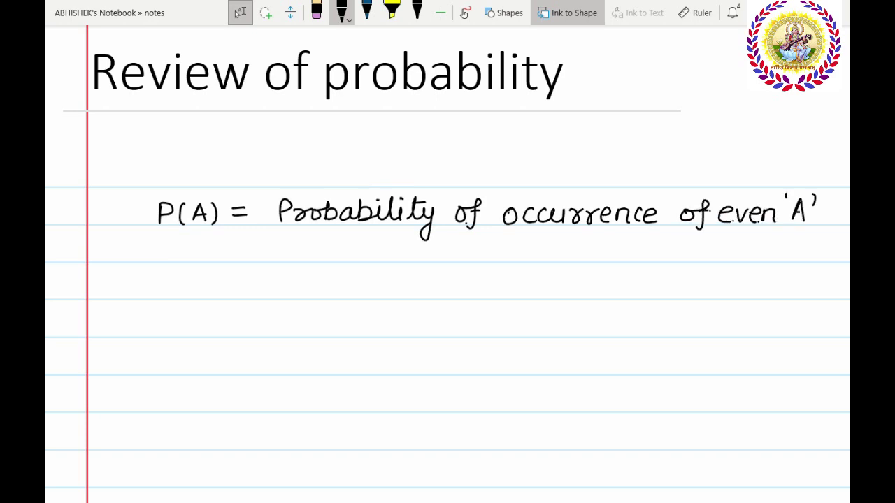
Step: Handwrite "P(B) =" on the line below the P(A) definition
{"action": "mouse_move", "coordinate": [141, 279]}
{"action": "left_mouse_down"}
{"action": "mouse_move", "coordinate": [142, 299]}
{"action": "mouse_move", "coordinate": [144, 290]}
{"action": "mouse_move", "coordinate": [176, 298]}
{"action": "left_mouse_up"}
{"action": "left_click_drag", "start_coordinate": [176, 280], "coordinate": [176, 299]}
{"action": "left_click_drag", "start_coordinate": [193, 277], "coordinate": [194, 302]}
{"action": "mouse_move", "coordinate": [213, 283]}
{"action": "left_mouse_down"}
{"action": "mouse_move", "coordinate": [263, 295]}
{"action": "mouse_move", "coordinate": [264, 283]}
{"action": "mouse_move", "coordinate": [283, 289]}
{"action": "left_mouse_up"}
Step: Write "Probability of" after "P(B) =", dotting the i and crossing the t
{"action": "left_click_drag", "start_coordinate": [284, 286], "coordinate": [326, 296]}
{"action": "mouse_move", "coordinate": [337, 273]}
{"action": "left_mouse_down"}
{"action": "mouse_move", "coordinate": [336, 296]}
{"action": "mouse_move", "coordinate": [345, 294]}
{"action": "left_mouse_up"}
{"action": "mouse_move", "coordinate": [351, 284]}
{"action": "left_mouse_down"}
{"action": "mouse_move", "coordinate": [347, 294]}
{"action": "mouse_move", "coordinate": [356, 297]}
{"action": "left_mouse_up"}
{"action": "mouse_move", "coordinate": [368, 271]}
{"action": "left_mouse_down"}
{"action": "mouse_move", "coordinate": [366, 298]}
{"action": "mouse_move", "coordinate": [379, 297]}
{"action": "left_mouse_up"}
{"action": "left_click_drag", "start_coordinate": [356, 275], "coordinate": [399, 297]}
{"action": "mouse_move", "coordinate": [399, 286]}
{"action": "left_mouse_down"}
{"action": "mouse_move", "coordinate": [410, 296]}
{"action": "mouse_move", "coordinate": [405, 312]}
{"action": "left_mouse_up"}
{"action": "left_click_drag", "start_coordinate": [392, 279], "coordinate": [445, 286]}
{"action": "mouse_move", "coordinate": [448, 286]}
{"action": "left_mouse_down"}
{"action": "mouse_move", "coordinate": [462, 272]}
{"action": "mouse_move", "coordinate": [449, 305]}
{"action": "left_mouse_up"}
{"action": "left_click_drag", "start_coordinate": [447, 287], "coordinate": [496, 282]}
Step: Complete the P(B) line with "occurrence of event 'B'"
{"action": "mouse_move", "coordinate": [508, 282]}
{"action": "left_mouse_down"}
{"action": "mouse_move", "coordinate": [496, 296]}
{"action": "mouse_move", "coordinate": [508, 298]}
{"action": "left_mouse_up"}
{"action": "mouse_move", "coordinate": [518, 283]}
{"action": "left_mouse_down"}
{"action": "mouse_move", "coordinate": [529, 299]}
{"action": "mouse_move", "coordinate": [542, 284]}
{"action": "mouse_move", "coordinate": [562, 294]}
{"action": "mouse_move", "coordinate": [566, 284]}
{"action": "left_mouse_up"}
{"action": "left_click_drag", "start_coordinate": [567, 293], "coordinate": [601, 297]}
{"action": "mouse_move", "coordinate": [608, 289]}
{"action": "left_mouse_down"}
{"action": "mouse_move", "coordinate": [623, 284]}
{"action": "mouse_move", "coordinate": [621, 296]}
{"action": "mouse_move", "coordinate": [652, 282]}
{"action": "left_mouse_up"}
{"action": "left_click_drag", "start_coordinate": [670, 272], "coordinate": [660, 302]}
{"action": "left_click_drag", "start_coordinate": [658, 287], "coordinate": [698, 296]}
{"action": "left_click_drag", "start_coordinate": [706, 281], "coordinate": [721, 281]}
{"action": "left_click_drag", "start_coordinate": [718, 288], "coordinate": [760, 293]}
{"action": "mouse_move", "coordinate": [748, 278]}
{"action": "left_mouse_down"}
{"action": "mouse_move", "coordinate": [767, 278]}
{"action": "mouse_move", "coordinate": [791, 295]}
{"action": "mouse_move", "coordinate": [785, 275]}
{"action": "left_mouse_up"}
{"action": "left_click_drag", "start_coordinate": [811, 262], "coordinate": [812, 270]}
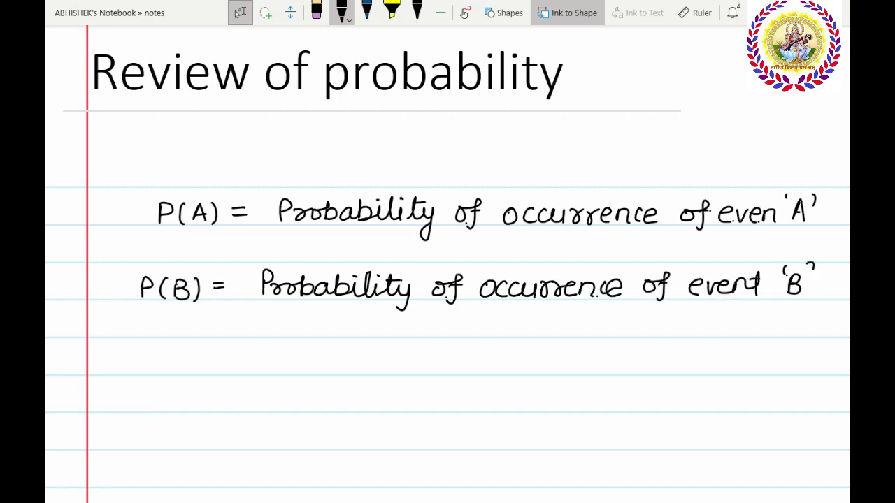
Step: Start the third line by handwriting "P(A∪B)"
{"action": "left_click_drag", "start_coordinate": [122, 357], "coordinate": [122, 375]}
{"action": "mouse_move", "coordinate": [120, 355]}
{"action": "left_mouse_down"}
{"action": "mouse_move", "coordinate": [139, 378]}
{"action": "mouse_move", "coordinate": [160, 354]}
{"action": "mouse_move", "coordinate": [168, 373]}
{"action": "left_mouse_up"}
{"action": "mouse_move", "coordinate": [156, 365]}
{"action": "left_mouse_down"}
{"action": "mouse_move", "coordinate": [190, 355]}
{"action": "mouse_move", "coordinate": [198, 376]}
{"action": "left_mouse_up"}
{"action": "mouse_move", "coordinate": [197, 355]}
{"action": "left_mouse_down"}
{"action": "mouse_move", "coordinate": [213, 374]}
{"action": "mouse_move", "coordinate": [203, 375]}
{"action": "mouse_move", "coordinate": [222, 376]}
{"action": "mouse_move", "coordinate": [249, 358]}
{"action": "left_mouse_up"}
Step: Add the equals sign to "P(A∪B)" and write "Probability of" after it
{"action": "left_click", "coordinate": [236, 358]}
{"action": "left_click_drag", "start_coordinate": [234, 366], "coordinate": [246, 366]}
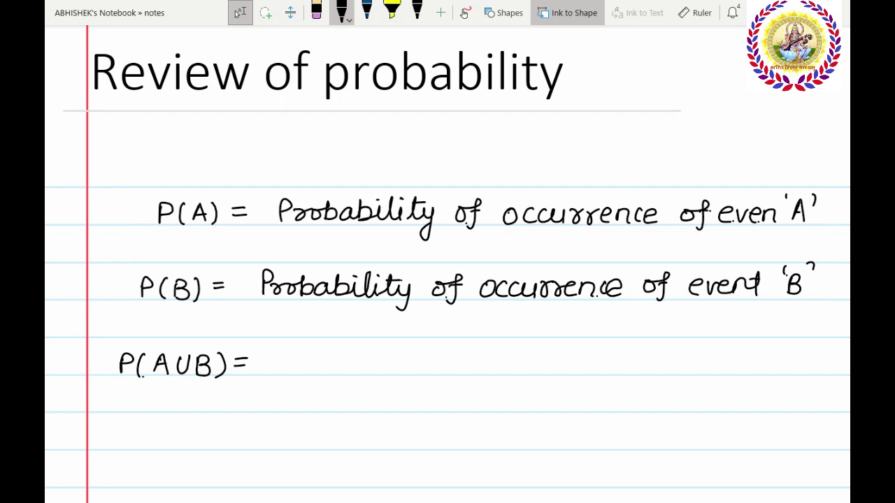
{"action": "scroll", "coordinate": [447, 279], "scroll_direction": "down", "scroll_amount": 2}
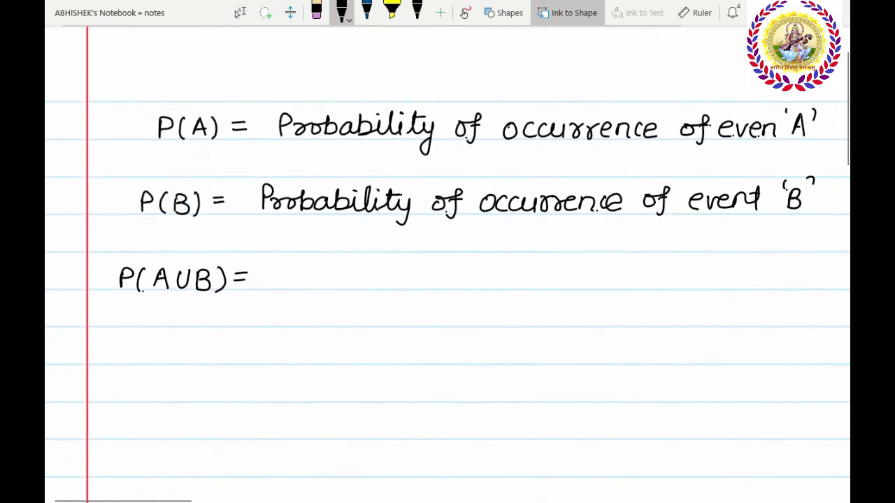
{"action": "mouse_move", "coordinate": [274, 285]}
{"action": "left_mouse_down"}
{"action": "mouse_move", "coordinate": [285, 266]}
{"action": "mouse_move", "coordinate": [284, 280]}
{"action": "mouse_move", "coordinate": [348, 288]}
{"action": "mouse_move", "coordinate": [365, 286]}
{"action": "mouse_move", "coordinate": [389, 264]}
{"action": "mouse_move", "coordinate": [408, 267]}
{"action": "mouse_move", "coordinate": [428, 280]}
{"action": "mouse_move", "coordinate": [420, 306]}
{"action": "left_mouse_up"}
{"action": "mouse_move", "coordinate": [401, 273]}
{"action": "left_mouse_down"}
{"action": "mouse_move", "coordinate": [454, 280]}
{"action": "mouse_move", "coordinate": [467, 297]}
{"action": "left_mouse_up"}
{"action": "mouse_move", "coordinate": [465, 282]}
{"action": "left_mouse_down"}
{"action": "mouse_move", "coordinate": [506, 286]}
{"action": "mouse_move", "coordinate": [519, 275]}
{"action": "left_mouse_up"}
Step: Write "occurrence of event 'A'", then "or event" on the line beneath
{"action": "mouse_move", "coordinate": [530, 275]}
{"action": "left_mouse_down"}
{"action": "mouse_move", "coordinate": [526, 287]}
{"action": "mouse_move", "coordinate": [537, 287]}
{"action": "left_mouse_up"}
{"action": "mouse_move", "coordinate": [550, 274]}
{"action": "left_mouse_down"}
{"action": "mouse_move", "coordinate": [561, 286]}
{"action": "mouse_move", "coordinate": [571, 272]}
{"action": "mouse_move", "coordinate": [618, 285]}
{"action": "left_mouse_up"}
{"action": "left_click_drag", "start_coordinate": [628, 281], "coordinate": [670, 275]}
{"action": "mouse_move", "coordinate": [676, 279]}
{"action": "left_mouse_down"}
{"action": "mouse_move", "coordinate": [687, 266]}
{"action": "mouse_move", "coordinate": [677, 294]}
{"action": "left_mouse_up"}
{"action": "mouse_move", "coordinate": [676, 280]}
{"action": "left_mouse_down"}
{"action": "mouse_move", "coordinate": [717, 286]}
{"action": "mouse_move", "coordinate": [747, 278]}
{"action": "mouse_move", "coordinate": [776, 288]}
{"action": "mouse_move", "coordinate": [780, 272]}
{"action": "left_mouse_up"}
{"action": "mouse_move", "coordinate": [796, 273]}
{"action": "left_mouse_down"}
{"action": "mouse_move", "coordinate": [787, 286]}
{"action": "mouse_move", "coordinate": [795, 265]}
{"action": "left_mouse_up"}
{"action": "left_click_drag", "start_coordinate": [795, 265], "coordinate": [802, 287]}
{"action": "mouse_move", "coordinate": [792, 277]}
{"action": "left_mouse_down"}
{"action": "mouse_move", "coordinate": [802, 278]}
{"action": "mouse_move", "coordinate": [787, 265]}
{"action": "left_mouse_up"}
{"action": "left_click_drag", "start_coordinate": [809, 261], "coordinate": [811, 271]}
{"action": "mouse_move", "coordinate": [538, 315]}
{"action": "left_mouse_down"}
{"action": "mouse_move", "coordinate": [558, 322]}
{"action": "mouse_move", "coordinate": [563, 312]}
{"action": "mouse_move", "coordinate": [596, 326]}
{"action": "left_mouse_up"}
{"action": "mouse_move", "coordinate": [603, 310]}
{"action": "left_mouse_down"}
{"action": "mouse_move", "coordinate": [610, 326]}
{"action": "mouse_move", "coordinate": [659, 325]}
{"action": "left_mouse_up"}
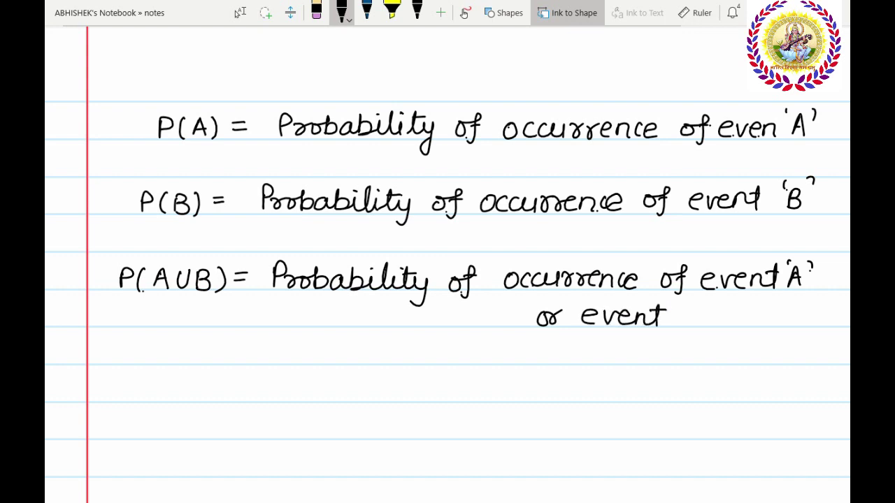